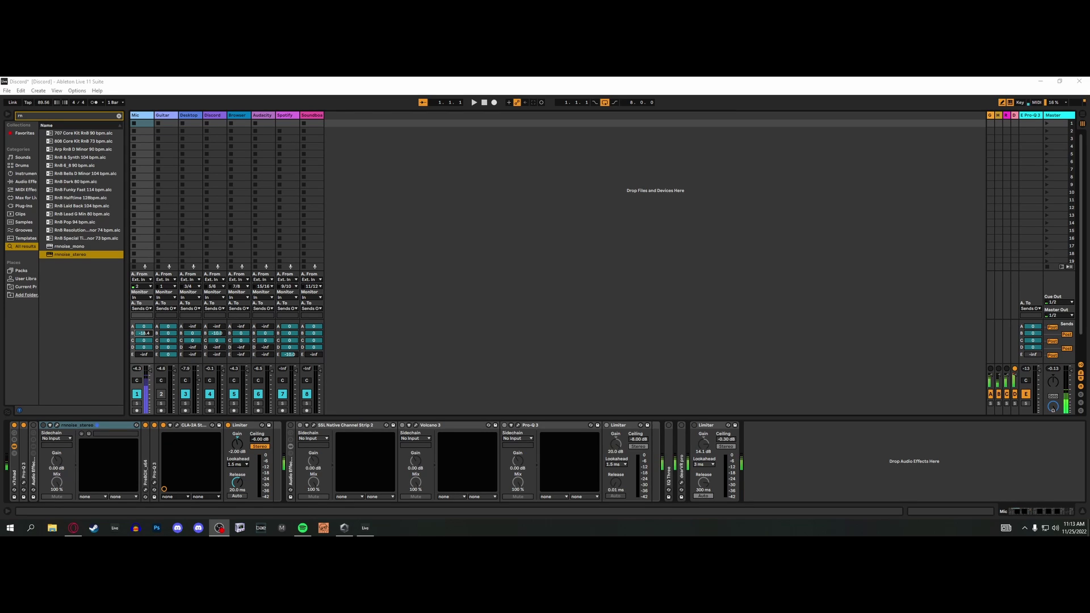
Insert the RX 10 Voice rack before rnnoise_stereo on the Mic track and leave it switched on.
{"action": "left_click_drag", "start_coordinate": [437, 264], "coordinate": [46, 467]}
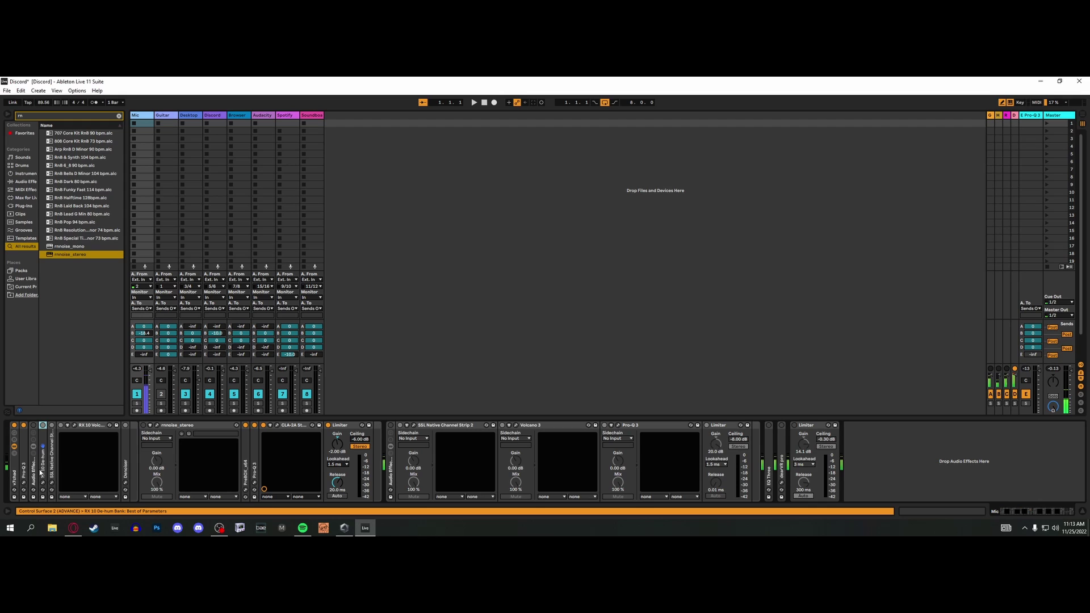
{"action": "left_click", "coordinate": [52, 440]}
{"action": "left_click", "coordinate": [86, 434]}
{"action": "left_click", "coordinate": [126, 463]}
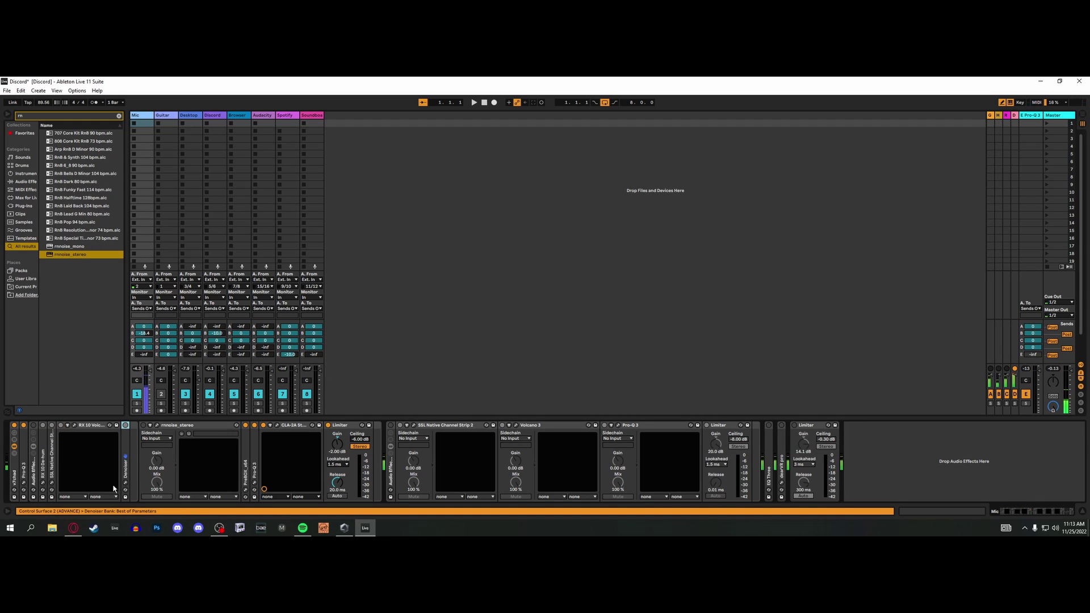
{"action": "left_click", "coordinate": [34, 431]}
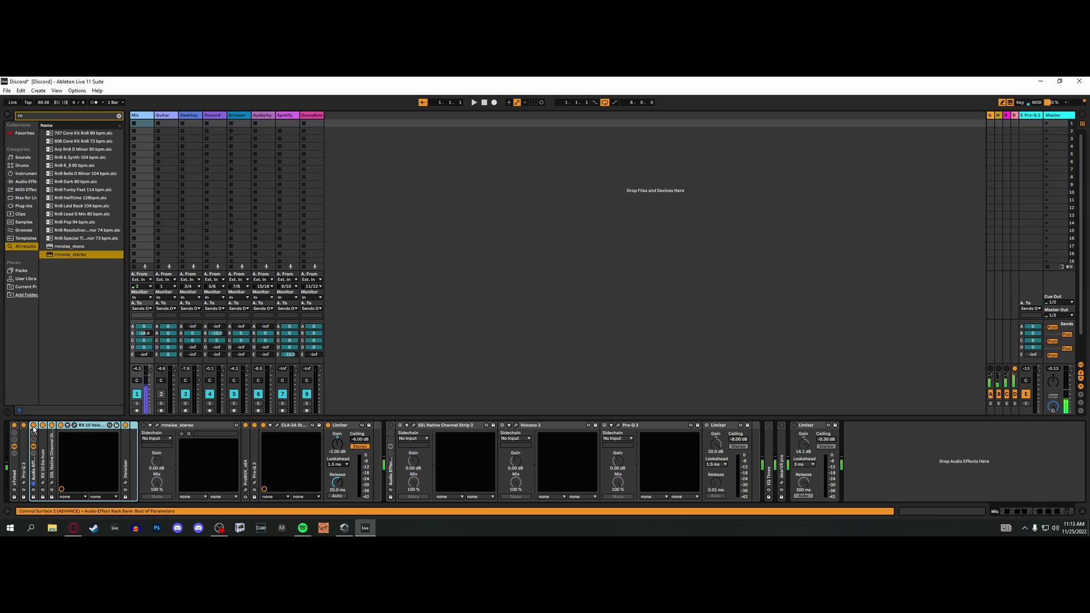
{"action": "left_click", "coordinate": [35, 426]}
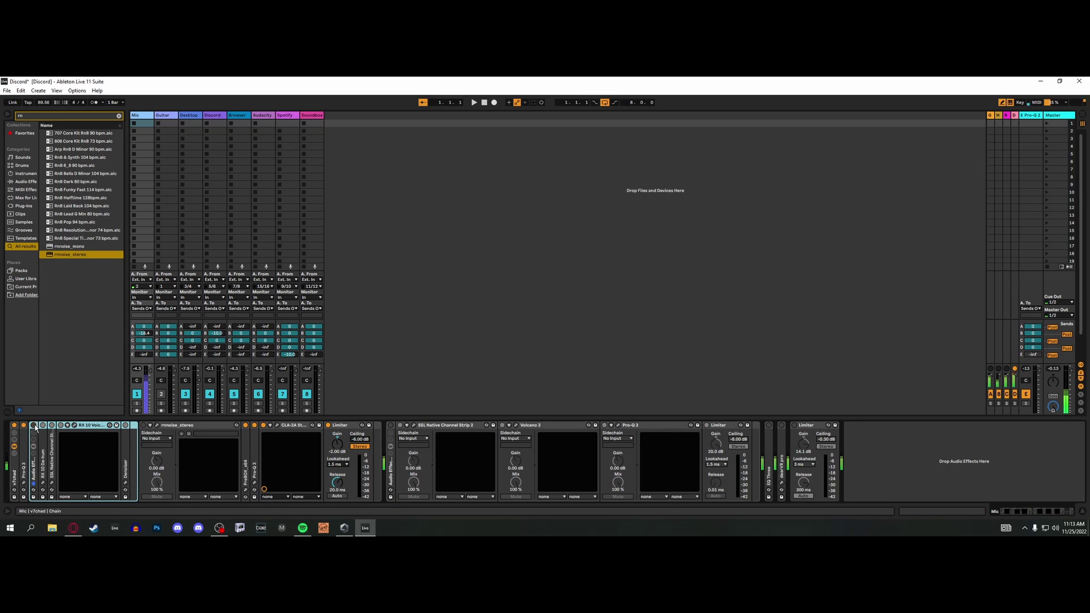
{"action": "left_click", "coordinate": [34, 425]}
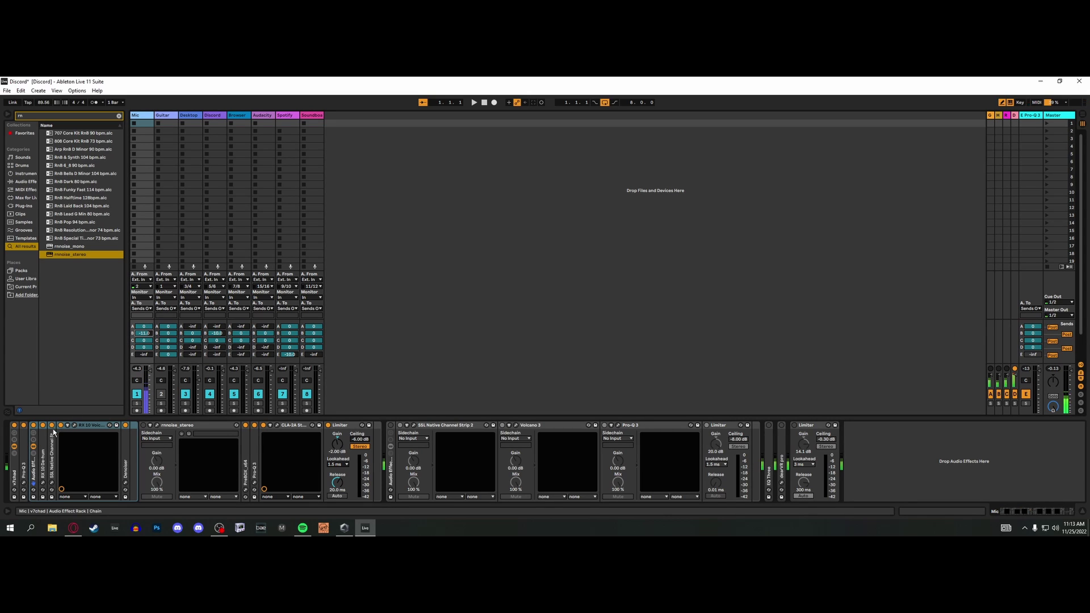
Open the rnnoise_stereo Noise Suppressor for Voice window and move it to the screen centre.
{"action": "left_click", "coordinate": [91, 441]}
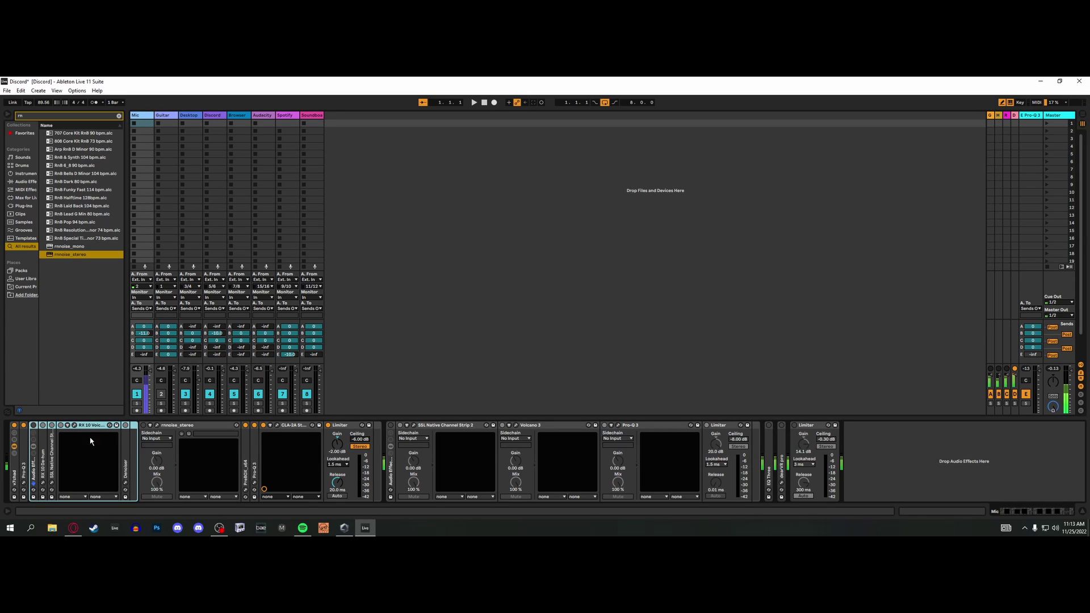
{"action": "left_click", "coordinate": [157, 425]}
{"action": "left_click_drag", "start_coordinate": [271, 306], "coordinate": [505, 241]}
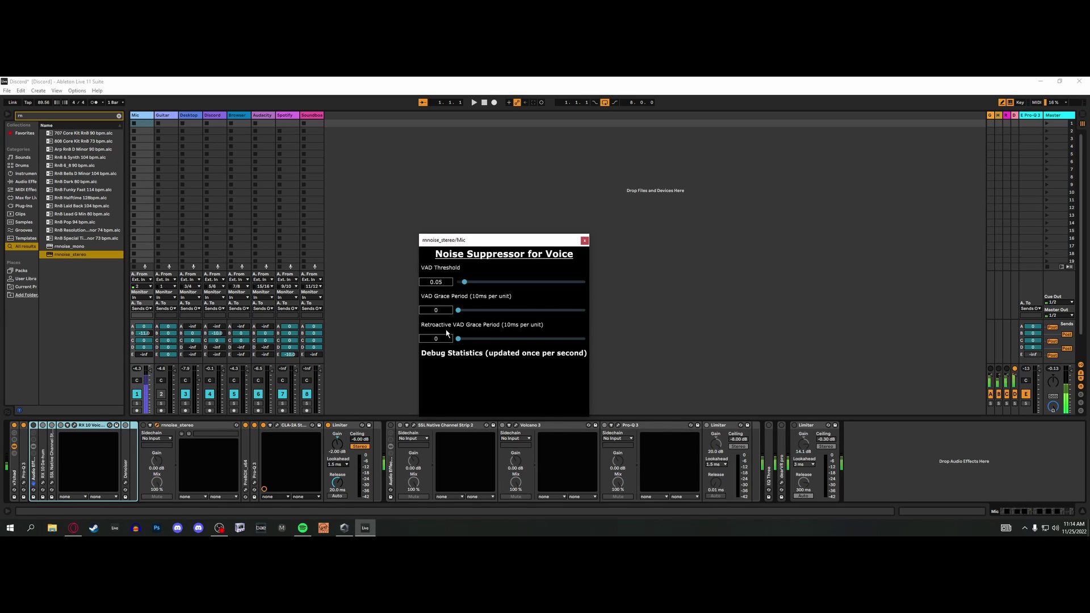
{"action": "left_click", "coordinate": [143, 430]}
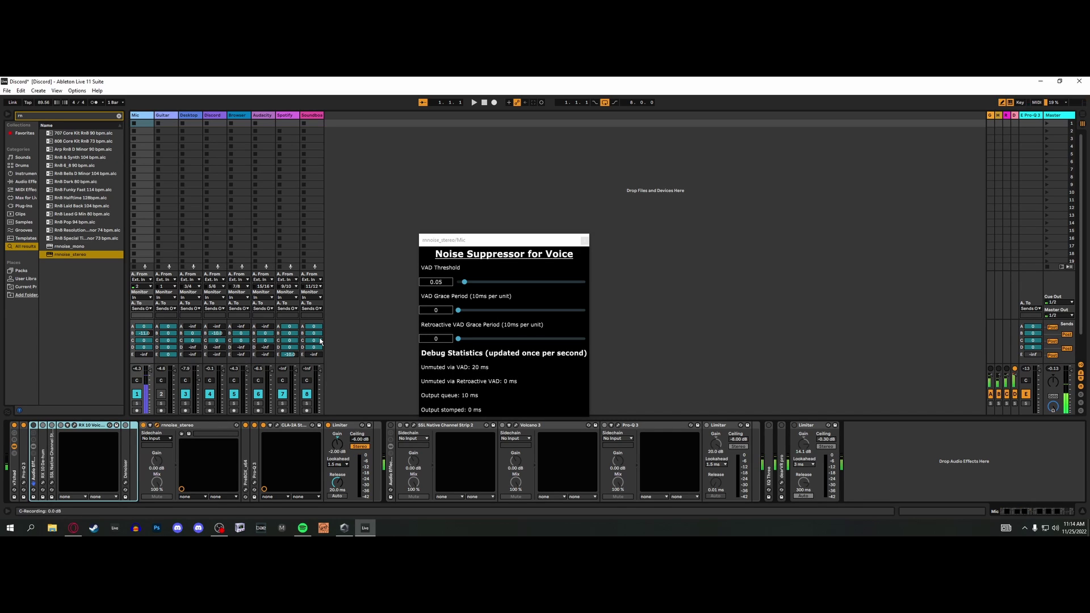
{"action": "left_click", "coordinate": [141, 429]}
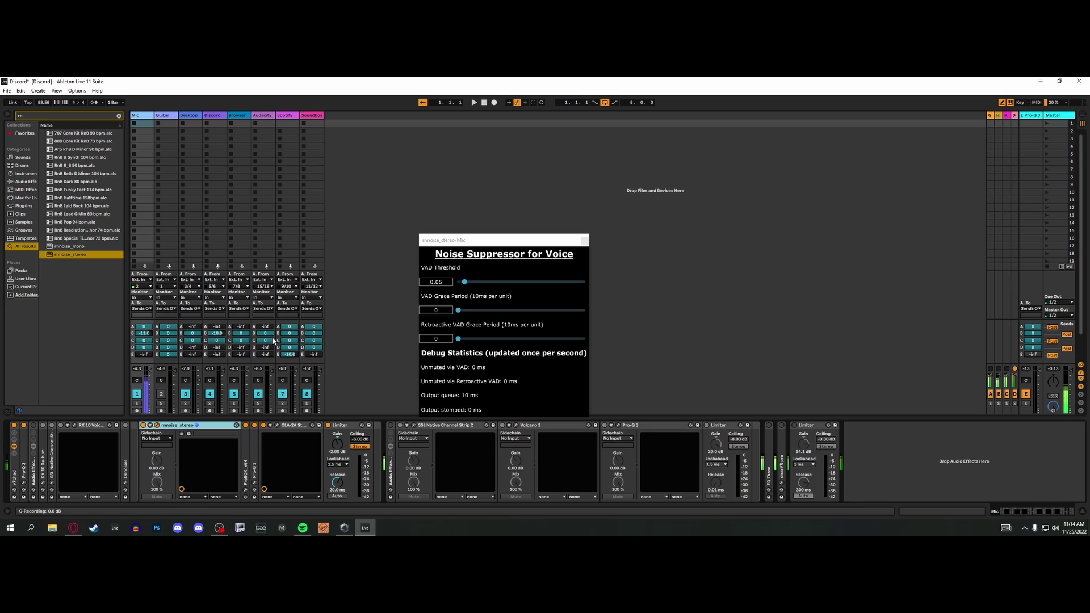
Raise Retroactive VAD Grace Period to 10 and VAD Grace Period to 500, returning both to 0.
{"action": "left_click_drag", "start_coordinate": [458, 338], "coordinate": [608, 352]}
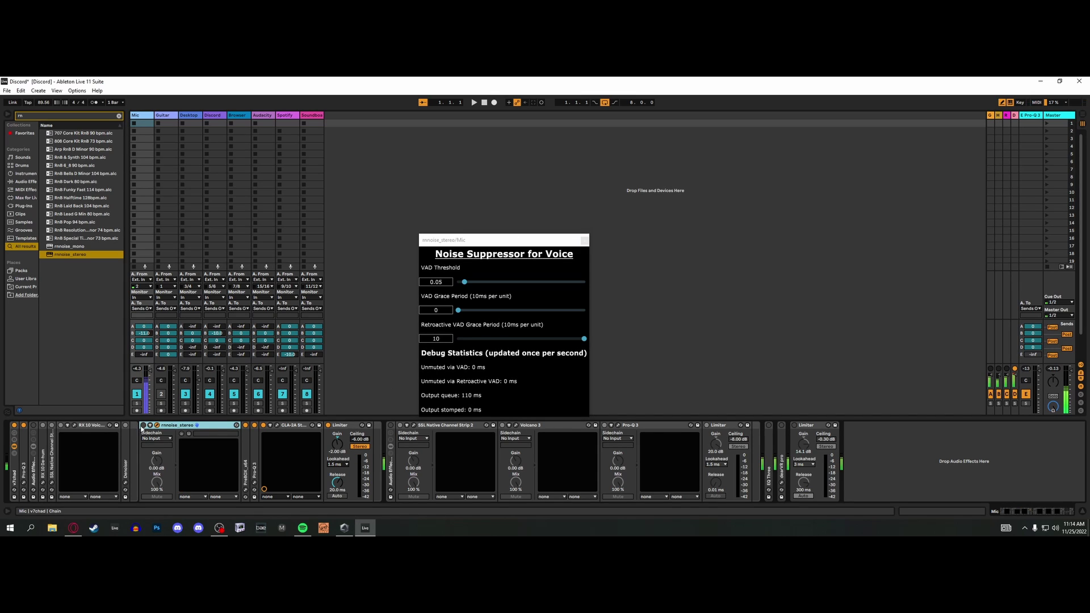
{"action": "left_click_drag", "start_coordinate": [539, 339], "coordinate": [431, 340]}
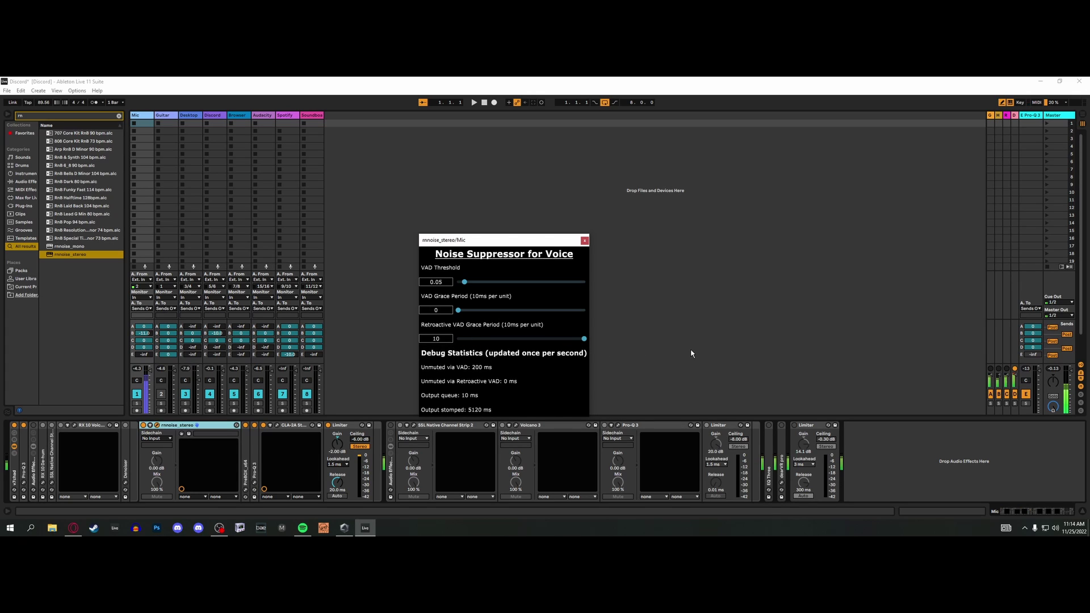
{"action": "left_click_drag", "start_coordinate": [457, 311], "coordinate": [628, 320]}
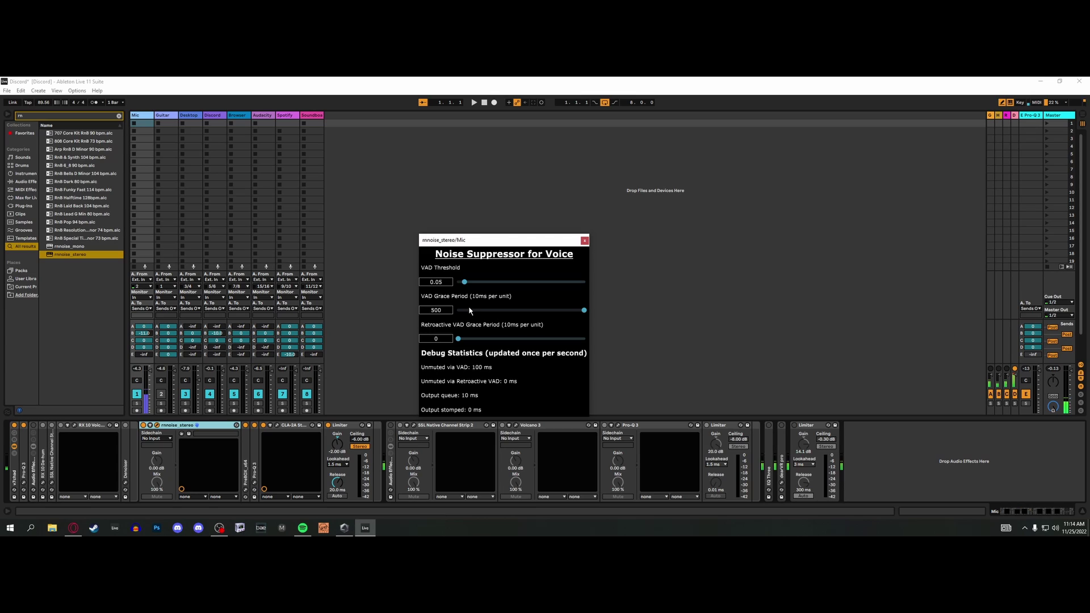
{"action": "left_click_drag", "start_coordinate": [583, 311], "coordinate": [420, 296]}
Raise the rnnoise_stereo VAD Threshold from 0.00 to 0.05.
{"action": "left_click", "coordinate": [144, 429]}
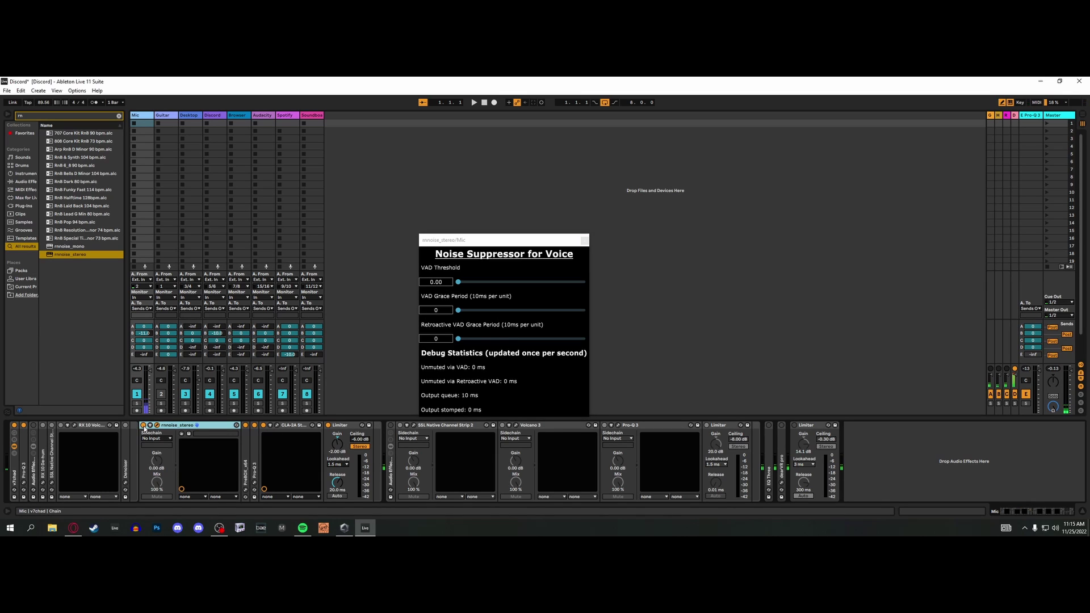
{"action": "left_click", "coordinate": [459, 282]}
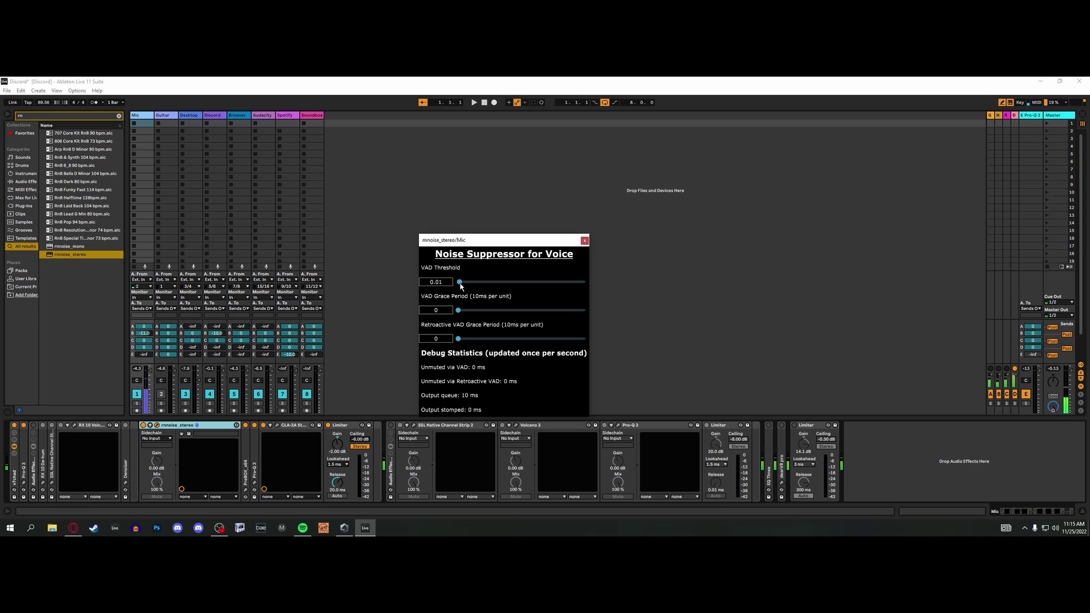
{"action": "left_click_drag", "start_coordinate": [460, 286], "coordinate": [465, 288]}
{"action": "mouse_move", "coordinate": [465, 284]}
{"action": "left_mouse_down"}
{"action": "mouse_move", "coordinate": [581, 305]}
{"action": "mouse_move", "coordinate": [587, 290]}
{"action": "mouse_move", "coordinate": [465, 288]}
{"action": "left_mouse_up"}
{"action": "left_click", "coordinate": [1052, 95]}
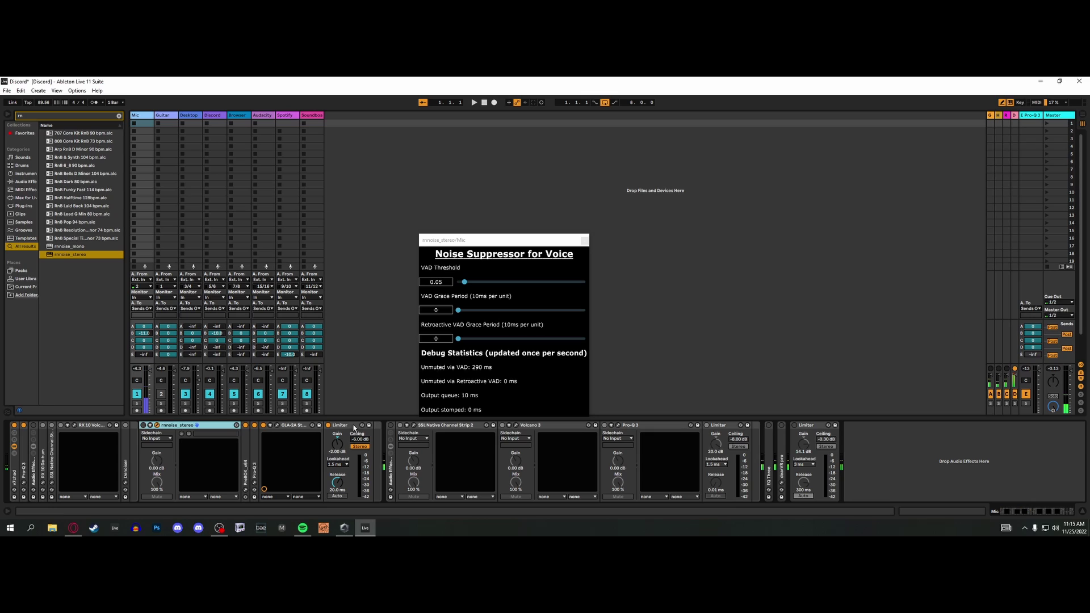
{"action": "left_click", "coordinate": [143, 426]}
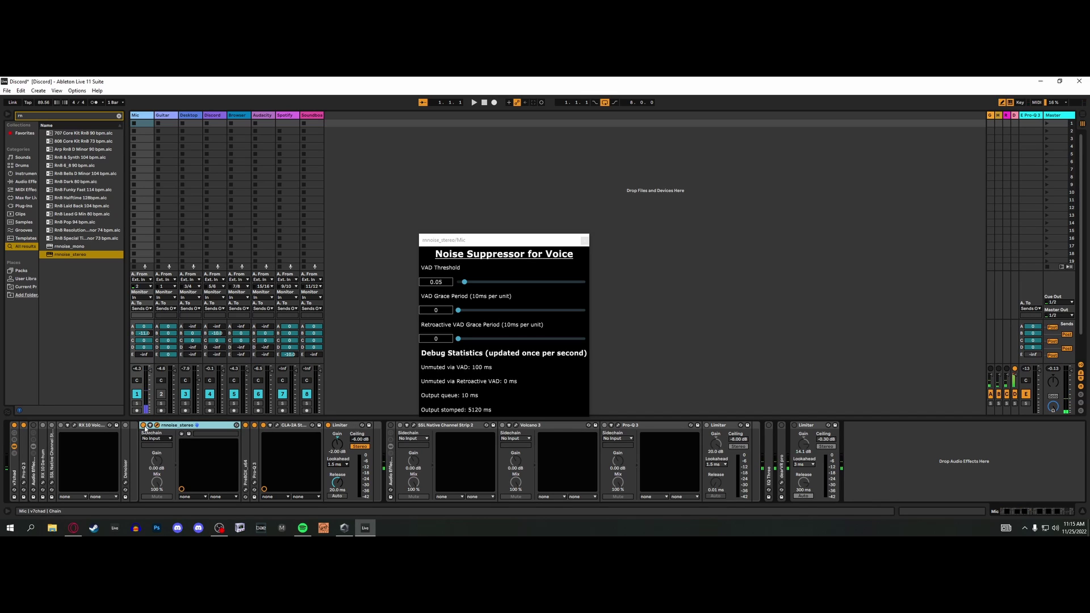
{"action": "left_click", "coordinate": [143, 426]}
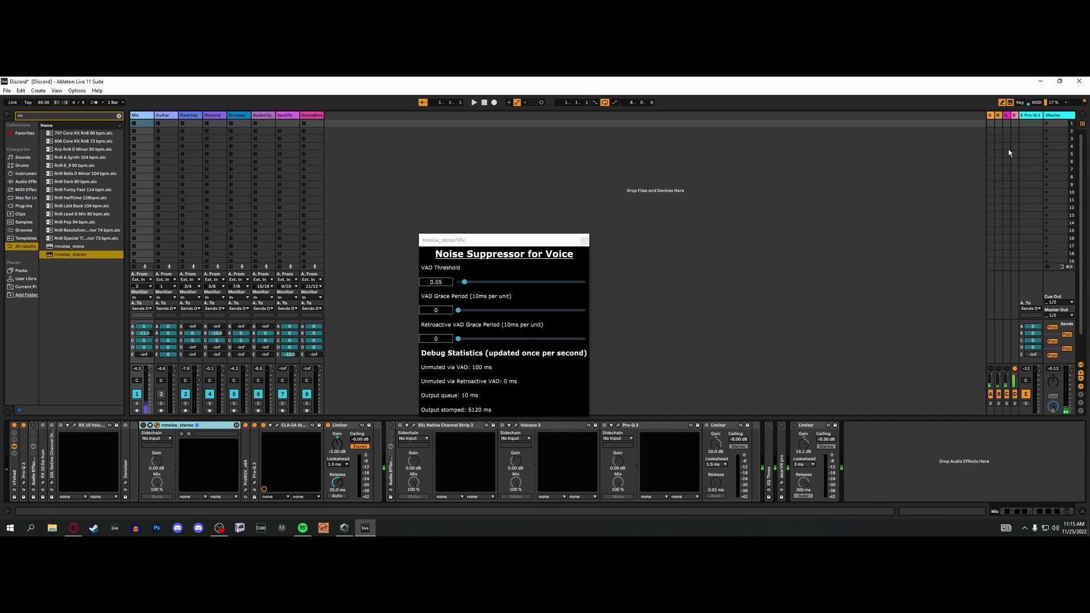
{"action": "left_click", "coordinate": [33, 425]}
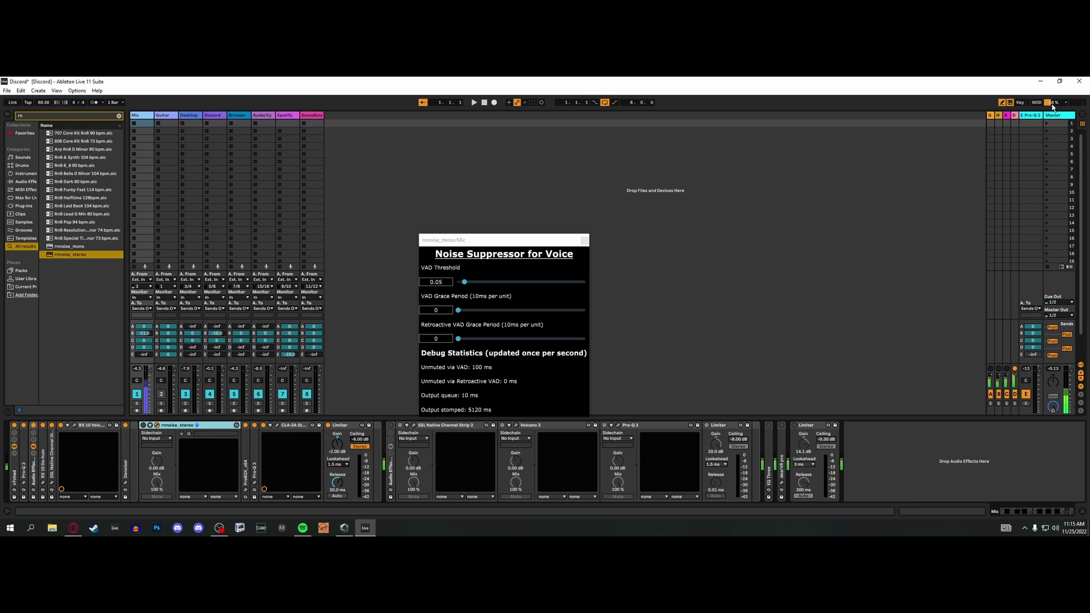
{"action": "left_click", "coordinate": [34, 426]}
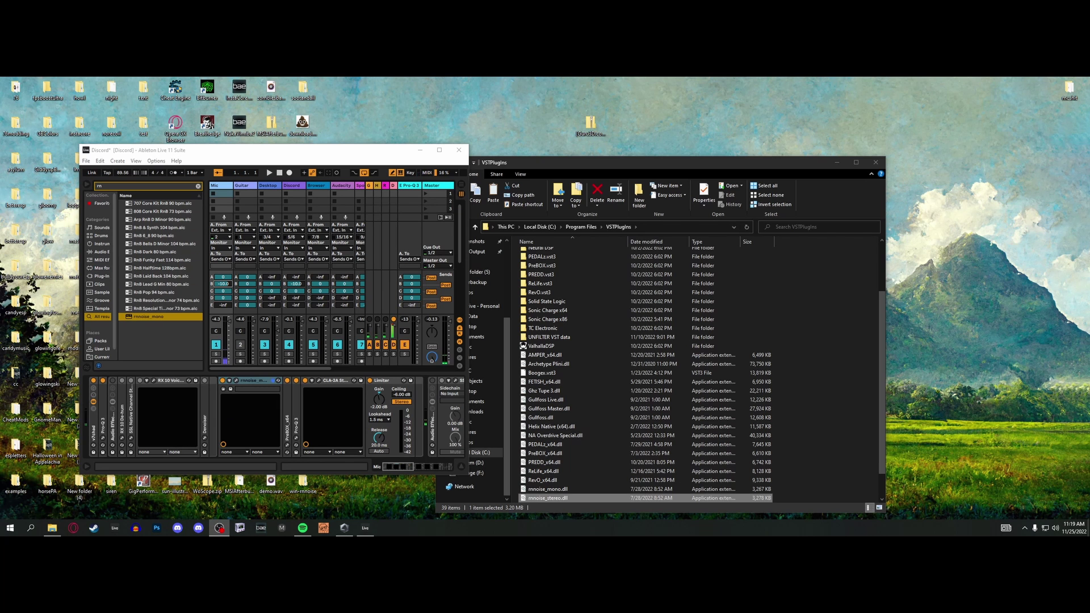
Open the rnnoise_mono Noise Suppressor window, move it right of Live's mixer, and close File Explorer.
{"action": "left_click", "coordinate": [236, 383]}
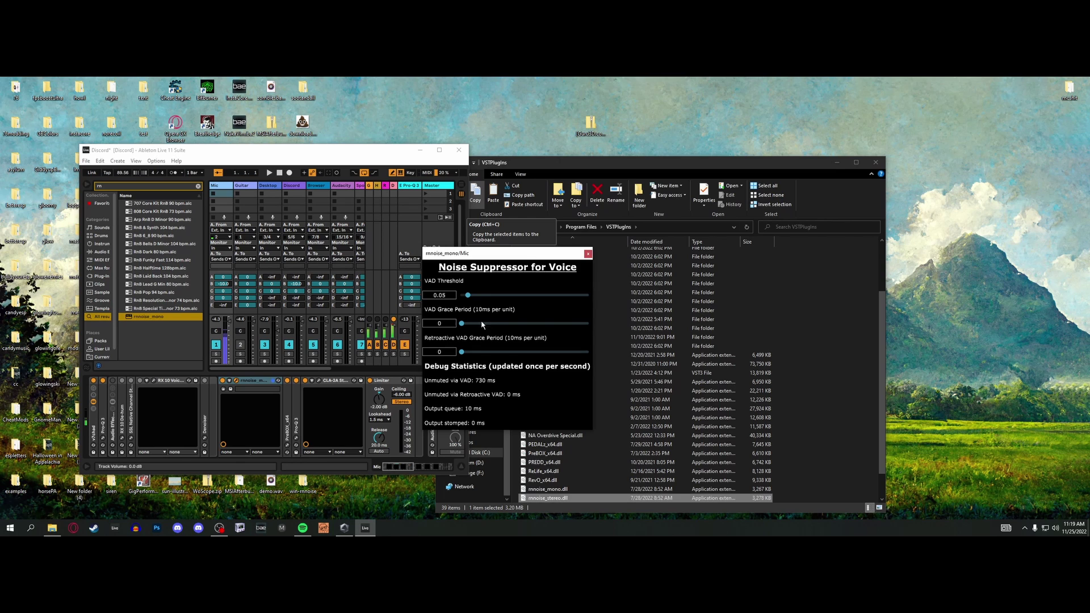
{"action": "left_click_drag", "start_coordinate": [495, 254], "coordinate": [582, 250]}
{"action": "left_click", "coordinate": [875, 168]}
{"action": "left_click", "coordinate": [876, 164]}
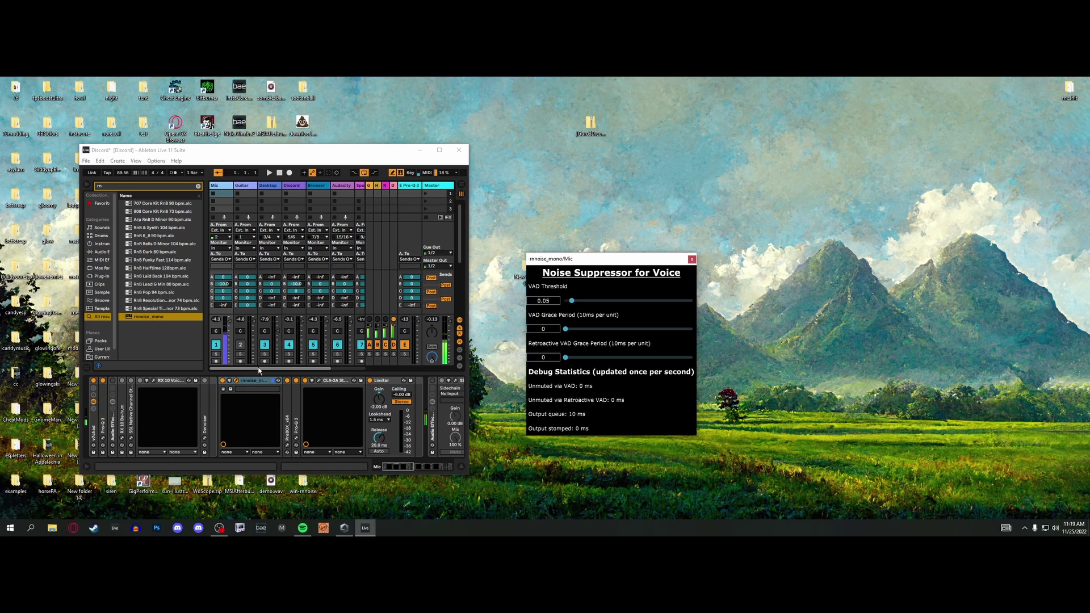
{"action": "left_click", "coordinate": [222, 382]}
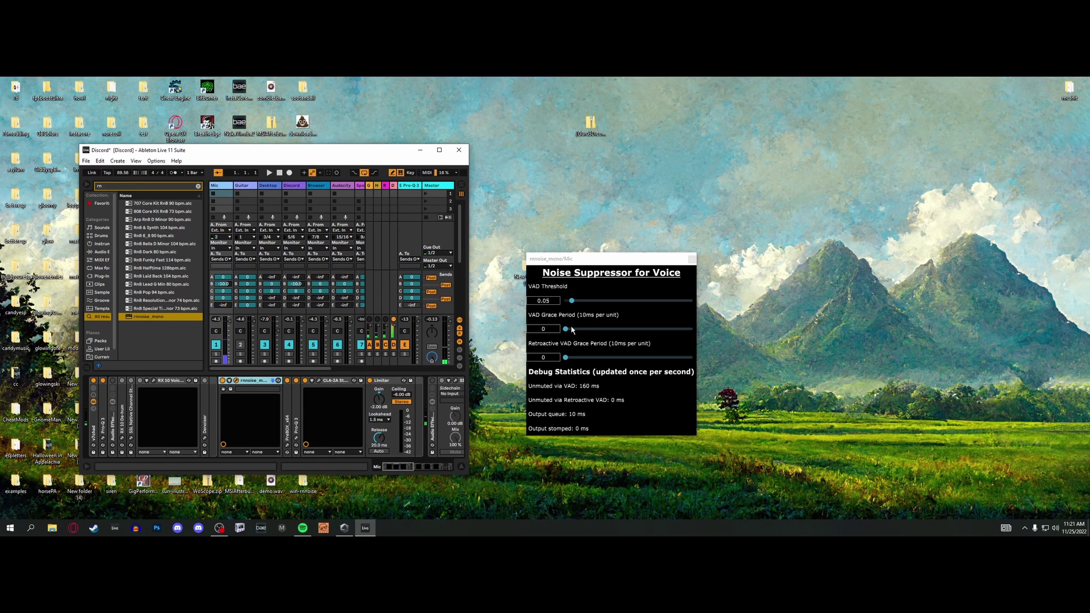
{"action": "left_click", "coordinate": [223, 382]}
{"action": "left_click", "coordinate": [113, 380]}
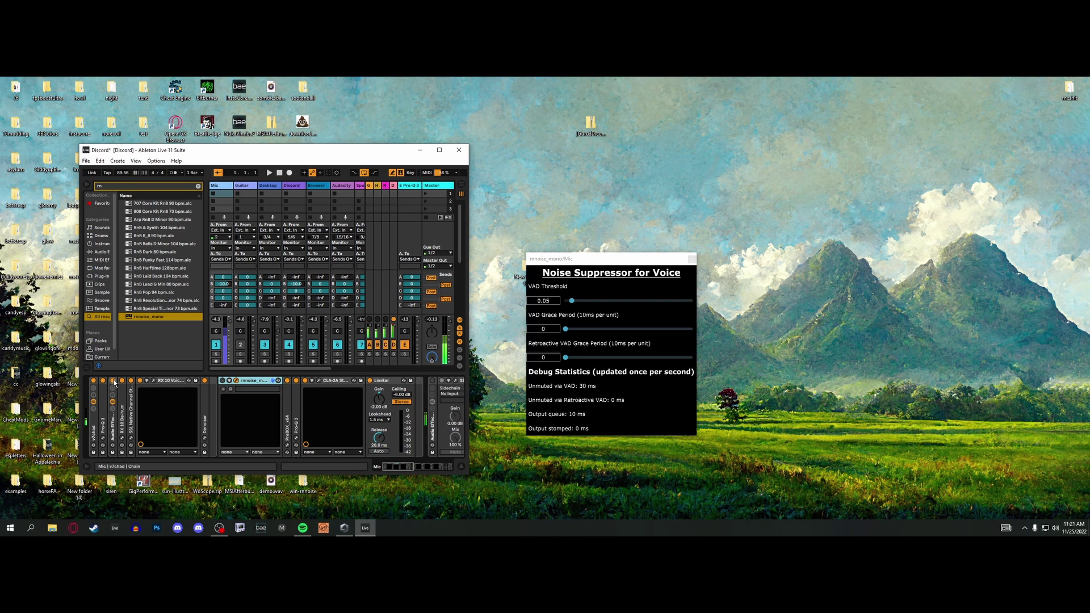
{"action": "left_click", "coordinate": [113, 381]}
{"action": "left_click", "coordinate": [222, 381]}
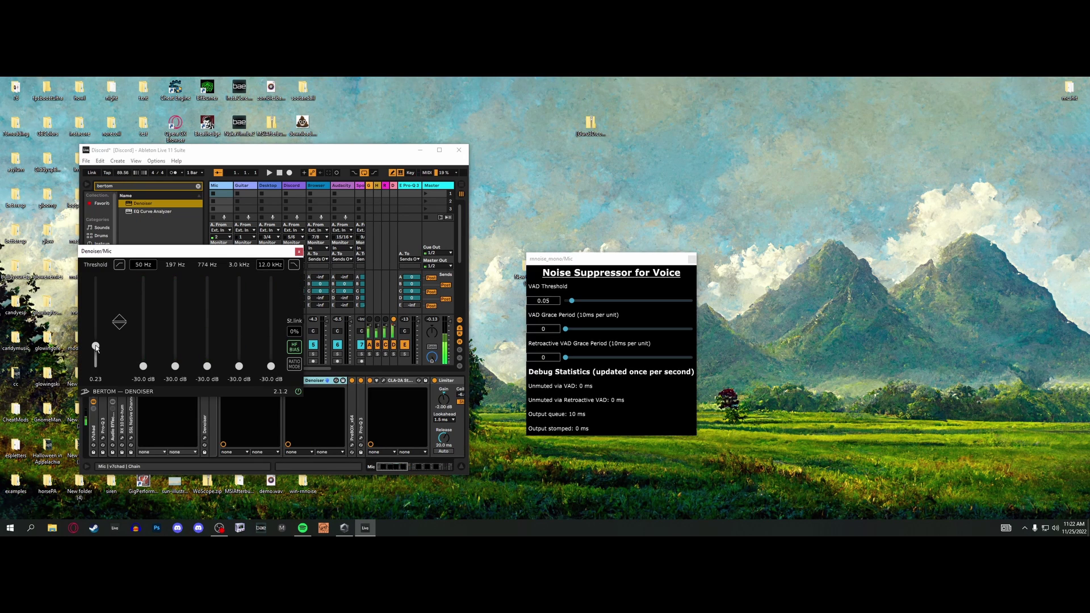
Set the Bertom Denoiser Threshold to 0.25 and close its plugin window.
{"action": "left_click_drag", "start_coordinate": [95, 347], "coordinate": [96, 344]}
{"action": "left_click", "coordinate": [299, 251]}
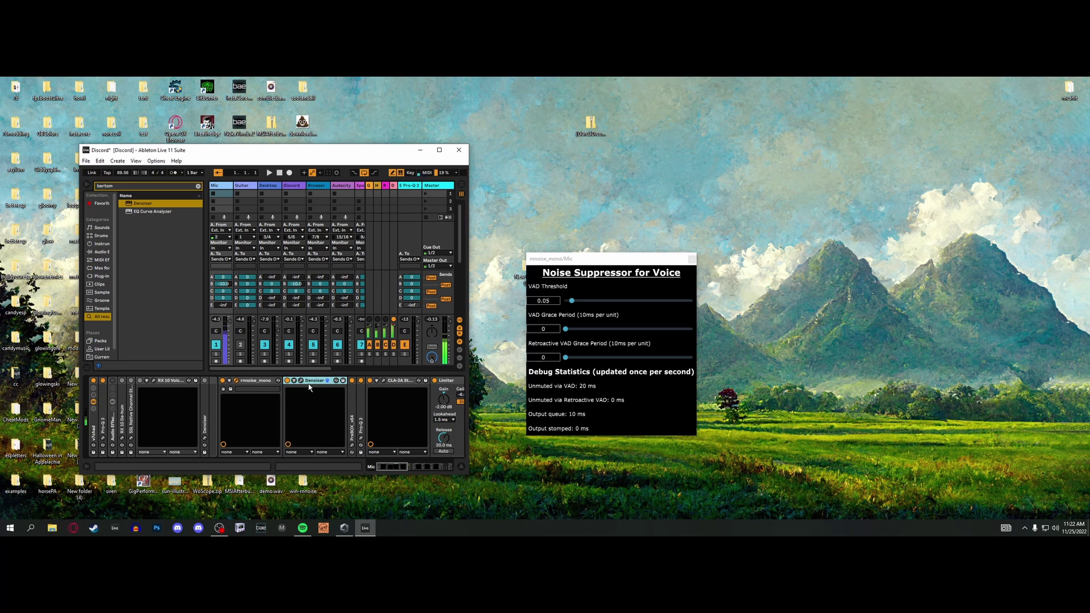
Select rnnoise_mono, toggle the Denoiser device on, and close the Noise Suppressor window.
{"action": "left_click", "coordinate": [267, 381]}
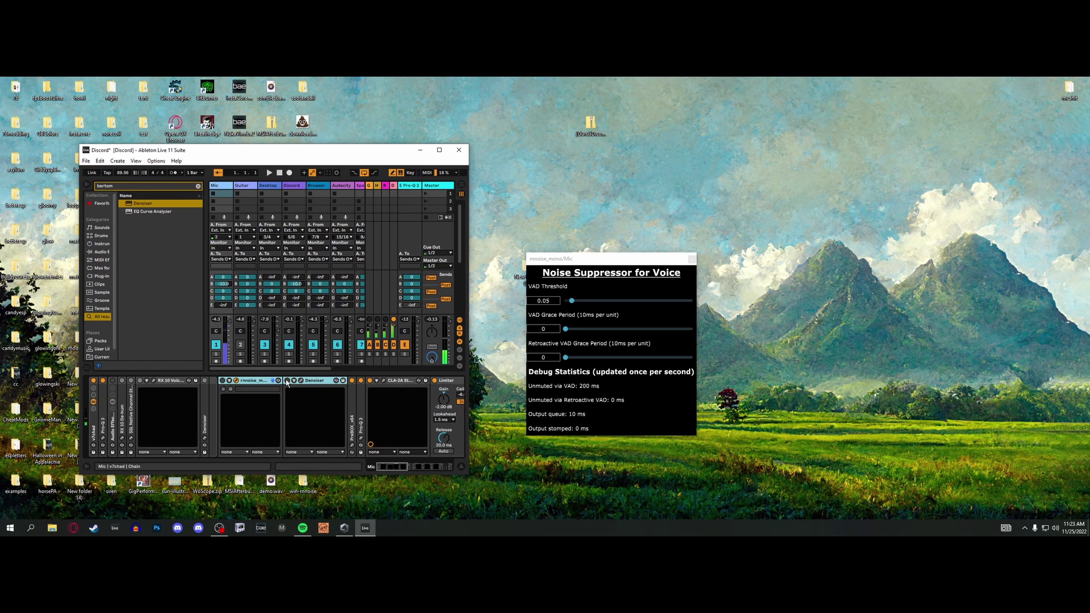
{"action": "left_click", "coordinate": [286, 381]}
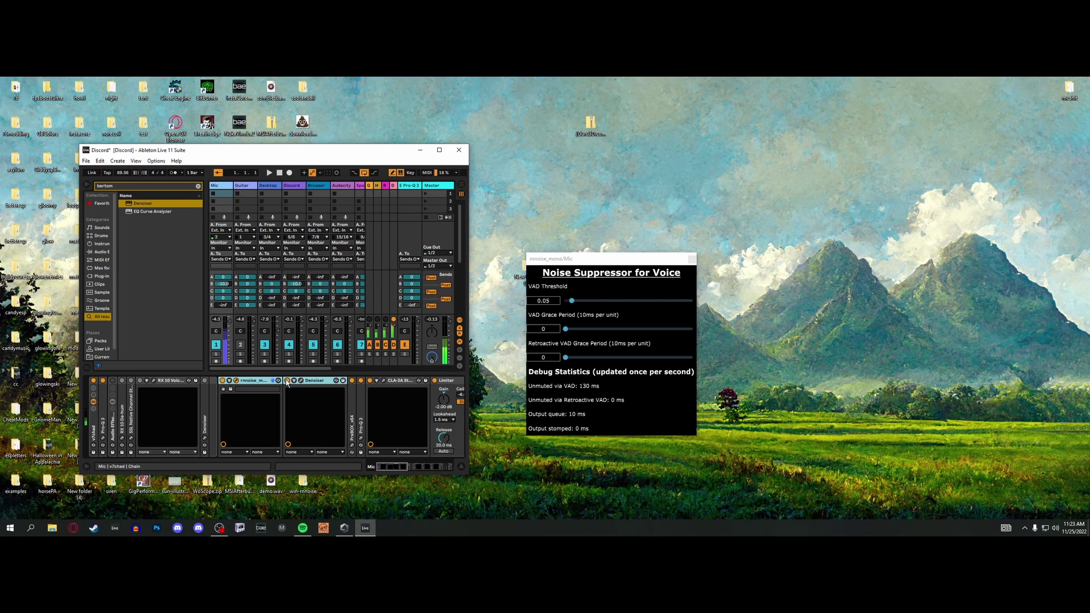
{"action": "left_click", "coordinate": [287, 381]}
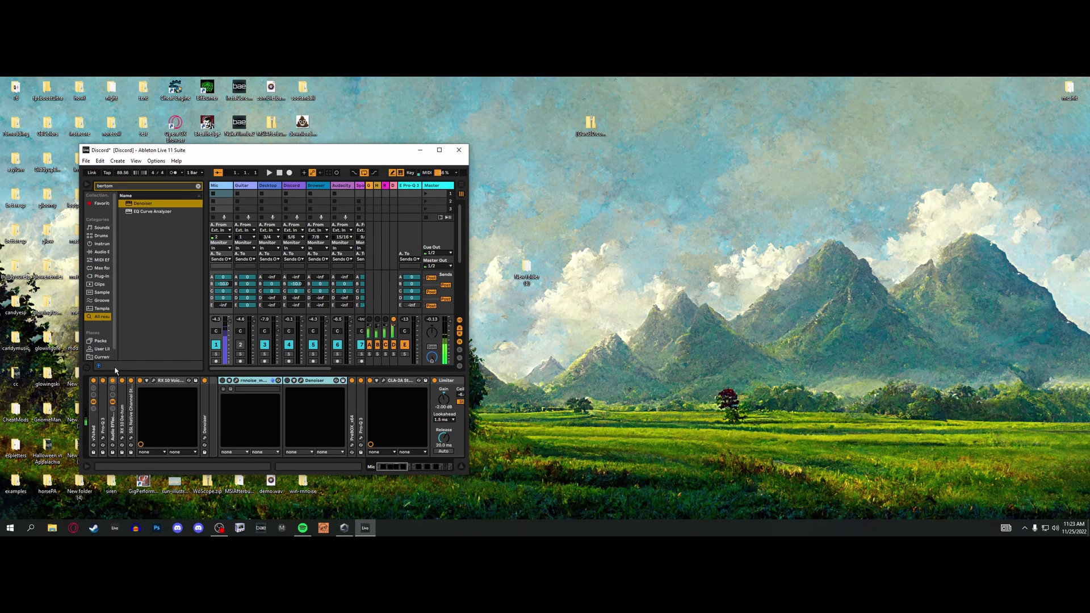
Delete the rnnoise_mono and Denoiser devices, move Live to centre-right, and hide the browser.
{"action": "right_click", "coordinate": [267, 382]}
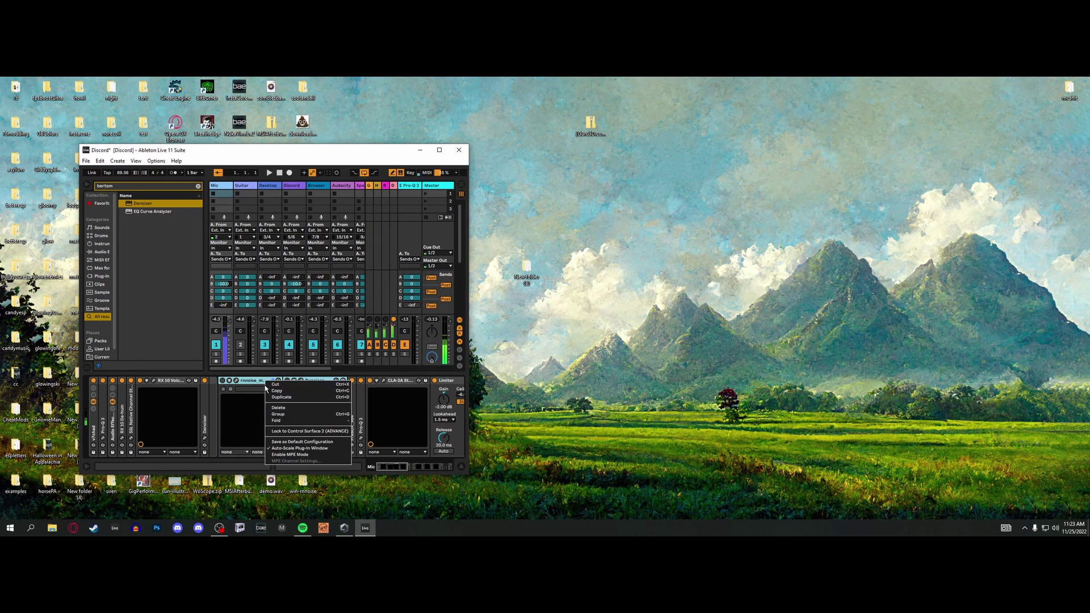
{"action": "left_click", "coordinate": [284, 418]}
{"action": "left_click_drag", "start_coordinate": [300, 153], "coordinate": [525, 180]}
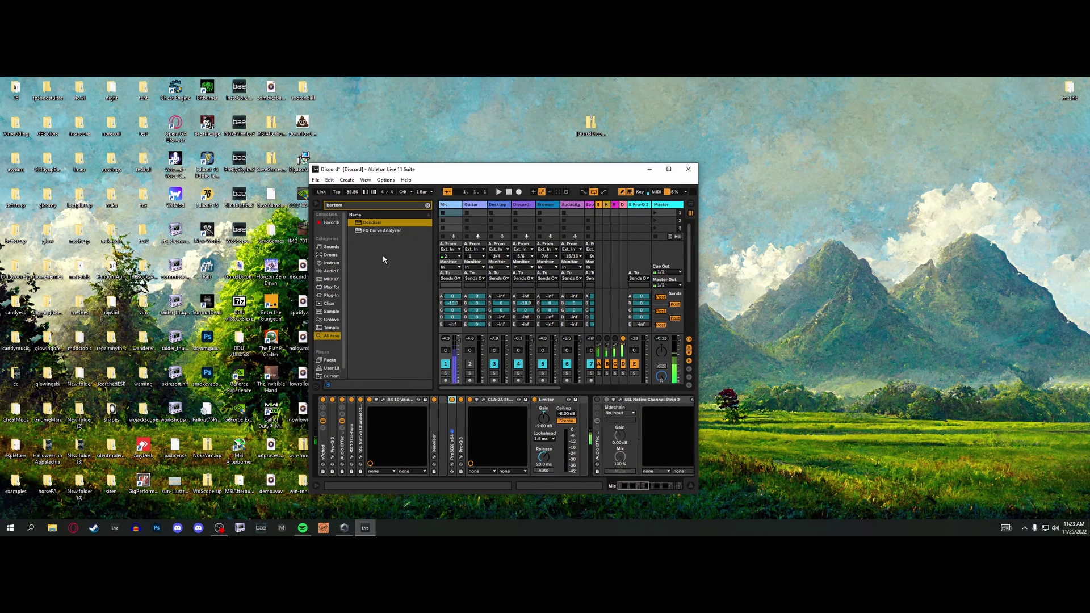
{"action": "left_click", "coordinate": [318, 205]}
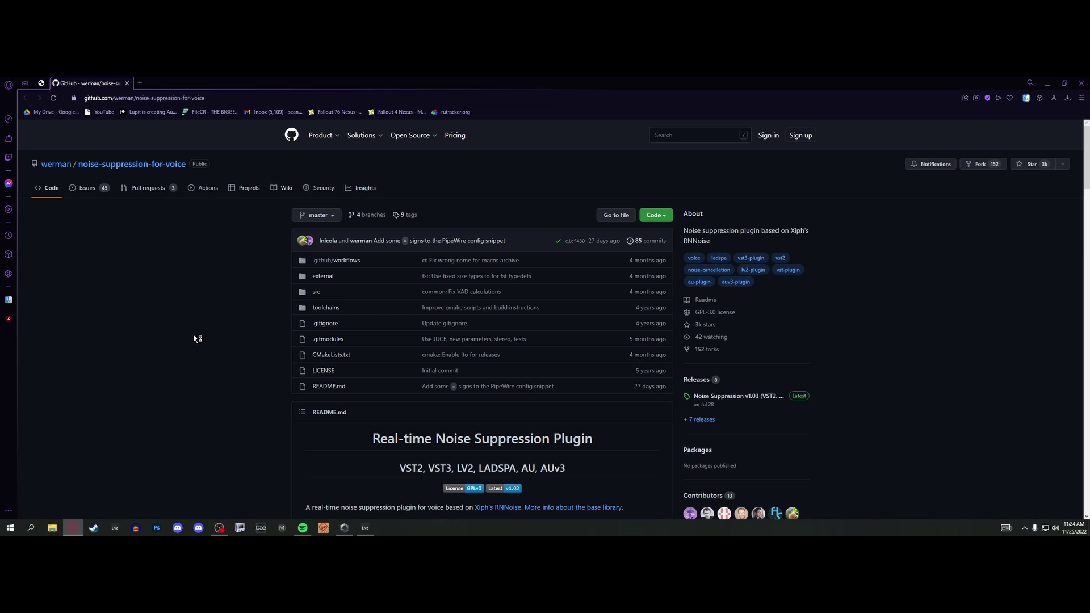
Download win-rnnoise.zip from GitHub's Noise Suppression v1.03 release assets.
{"action": "scroll", "coordinate": [169, 420], "scroll_direction": "down", "scroll_amount": 2}
{"action": "scroll", "coordinate": [170, 413], "scroll_direction": "up", "scroll_amount": 2}
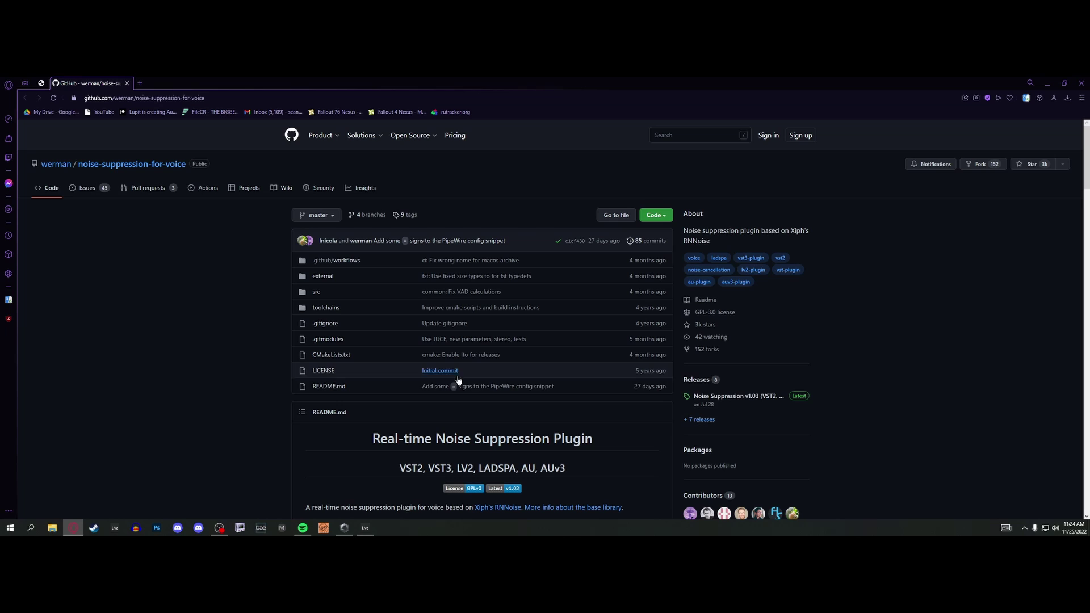
{"action": "left_click", "coordinate": [717, 397]}
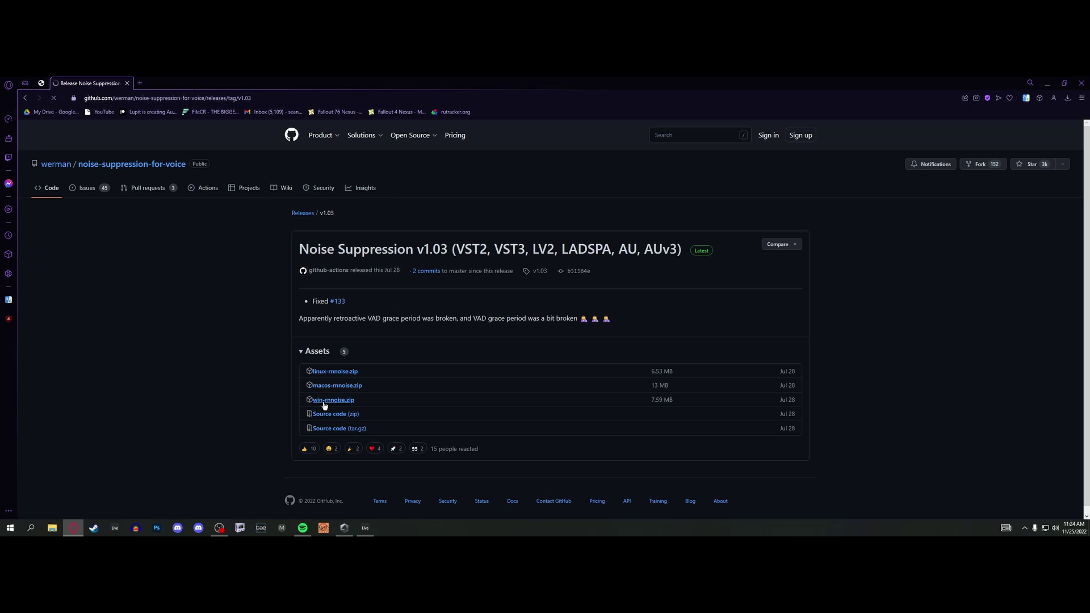
{"action": "left_click", "coordinate": [324, 402]}
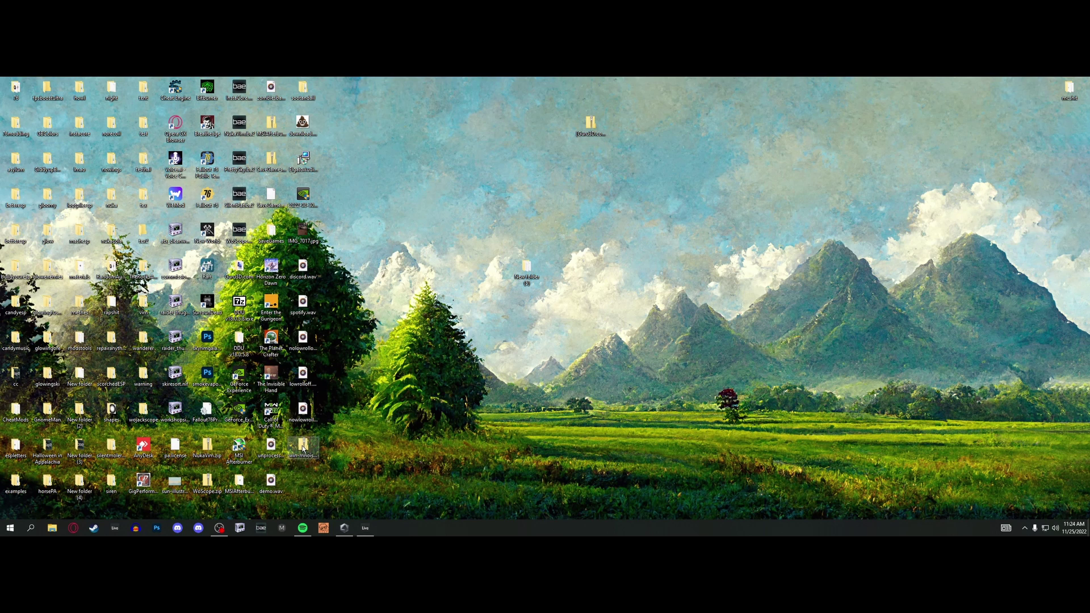
Extract win-rnnoise.zip and select both rnnoise DLLs in its vst folder.
{"action": "right_click", "coordinate": [302, 448]}
{"action": "left_click", "coordinate": [212, 273]}
{"action": "key", "text": "Return"}
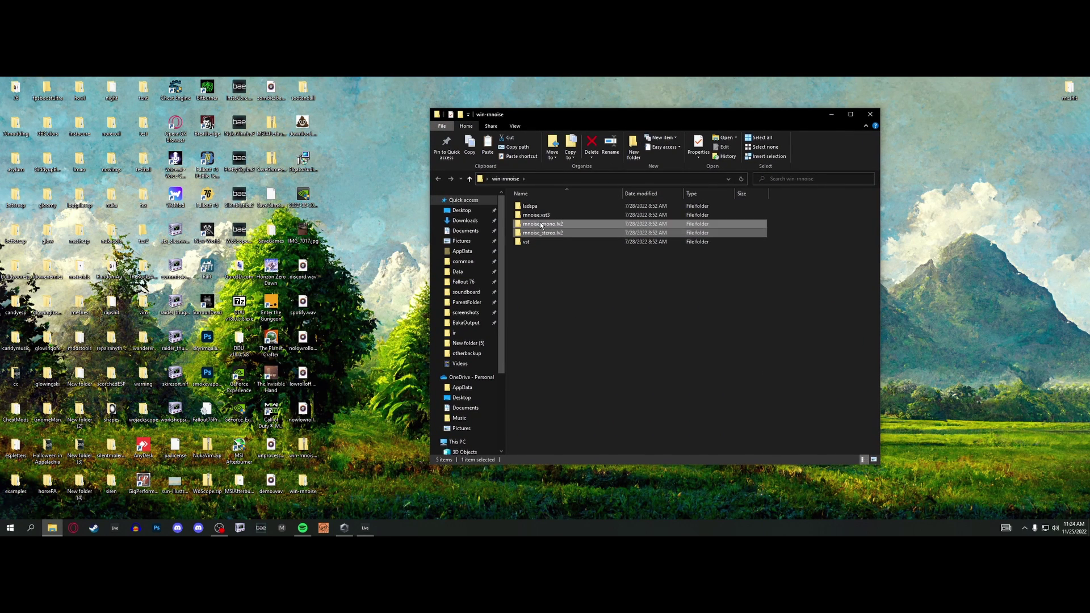
{"action": "double_click", "coordinate": [527, 241]}
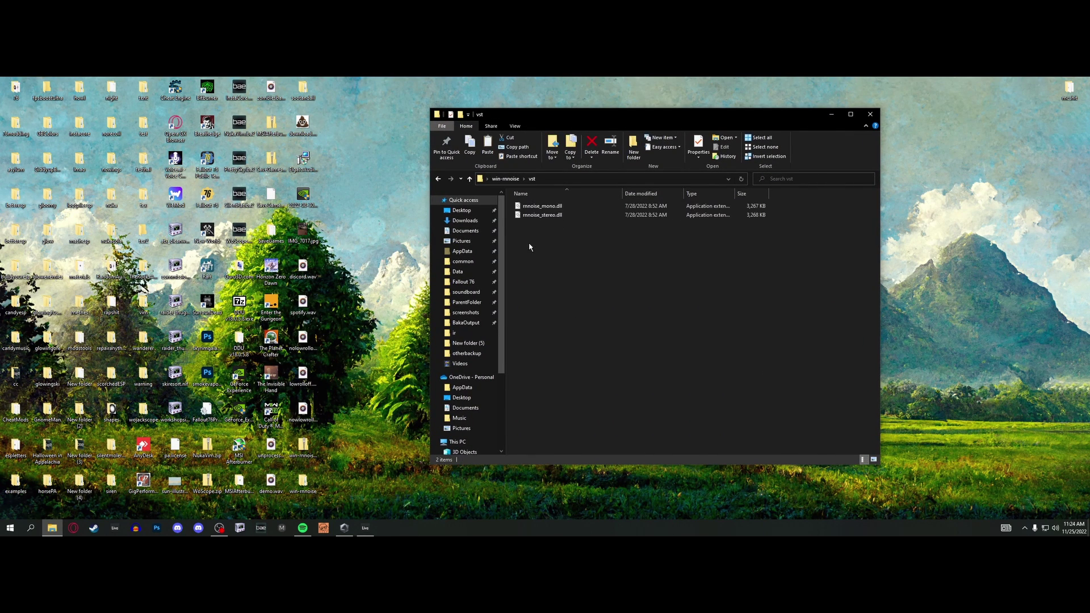
{"action": "left_click", "coordinate": [539, 208]}
Browse via This PC and Local Disk (C:) into the Program Files folder.
{"action": "scroll", "coordinate": [460, 400], "scroll_direction": "down", "scroll_amount": 1}
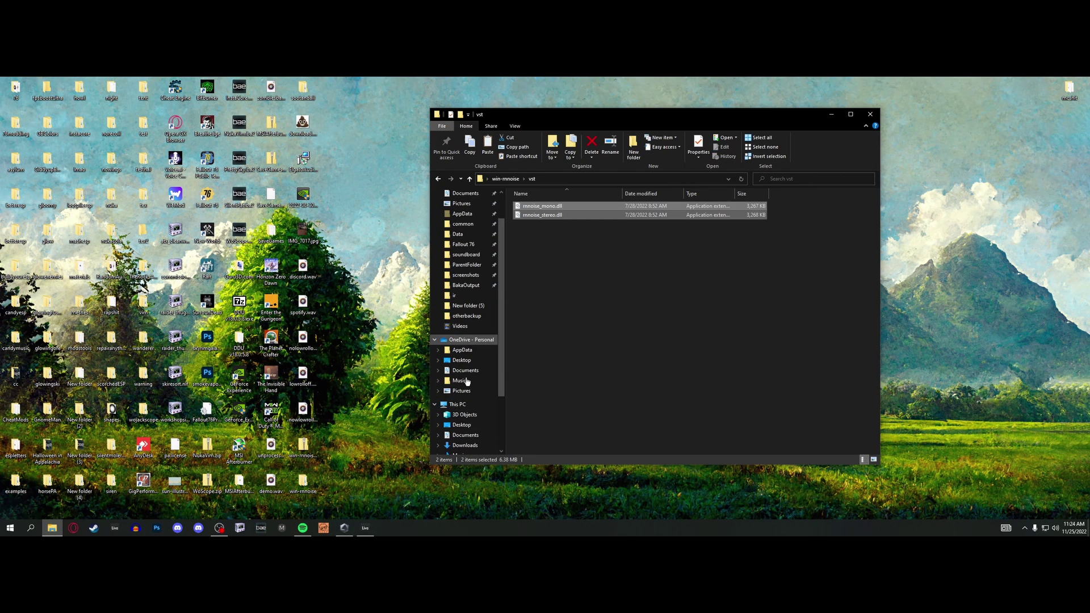
{"action": "left_click", "coordinate": [457, 404]}
{"action": "double_click", "coordinate": [554, 294]}
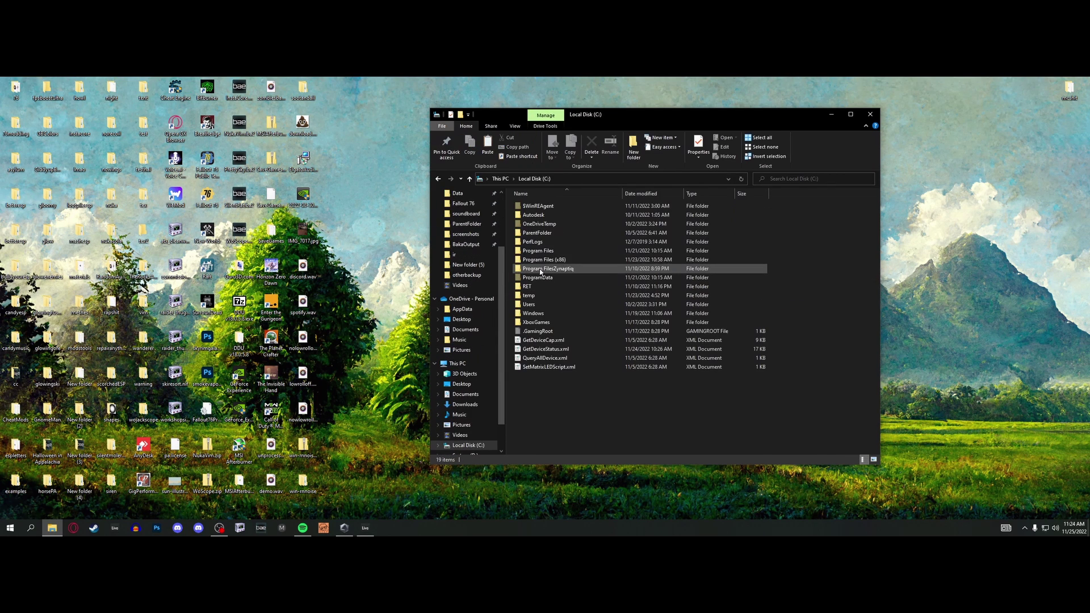
{"action": "double_click", "coordinate": [537, 259]}
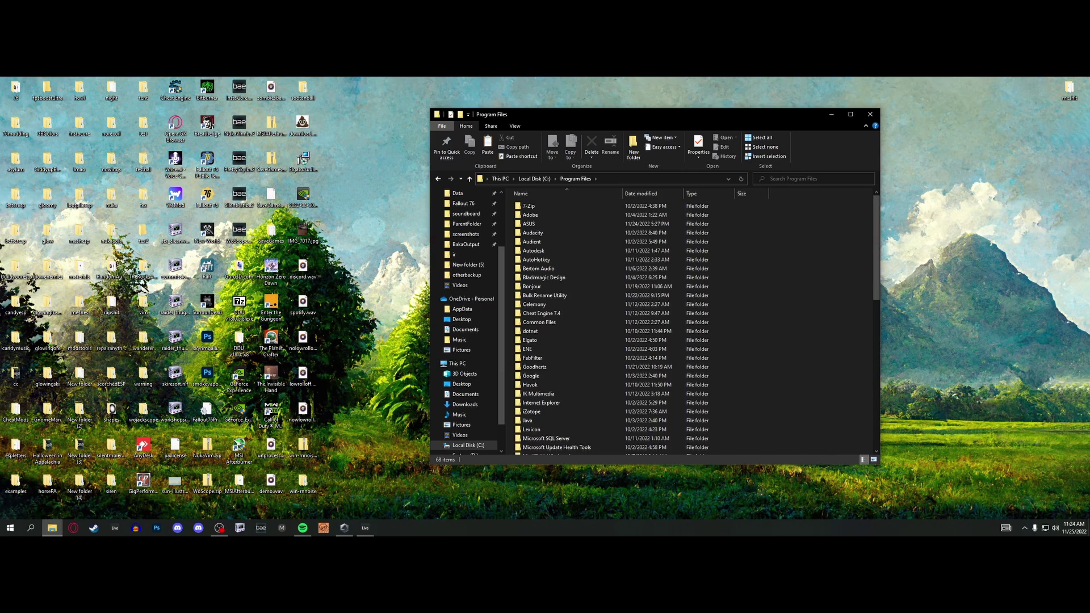
Check the plug-in folder location in Live's Preferences, then return to Explorer.
{"action": "key", "text": "alt+Tab"}
{"action": "left_click", "coordinate": [544, 208]}
{"action": "left_click", "coordinate": [567, 445]}
{"action": "left_click", "coordinate": [578, 333]}
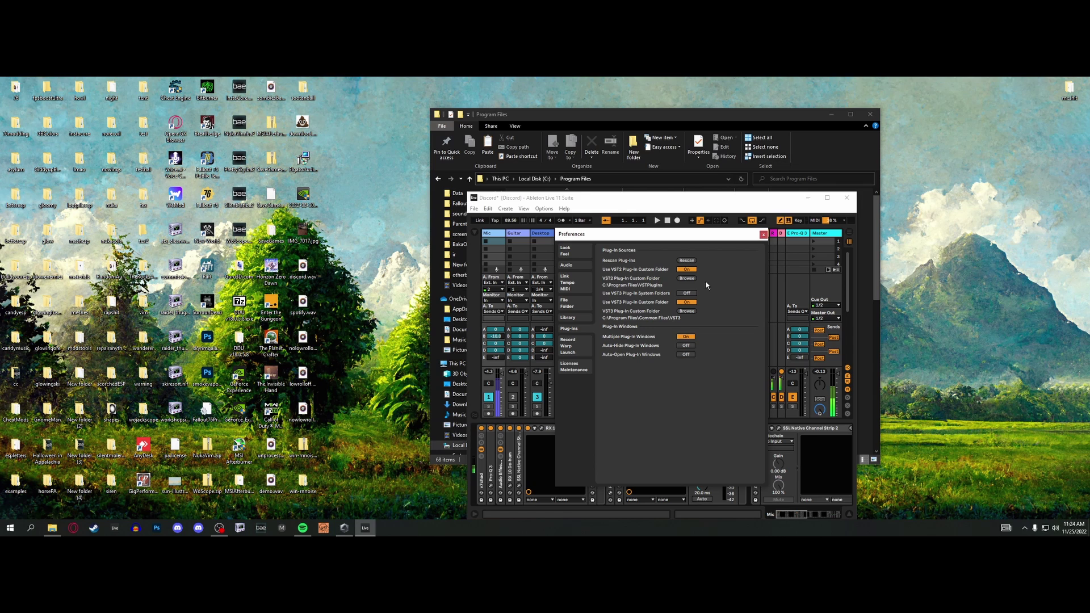
{"action": "left_click", "coordinate": [763, 235]}
{"action": "left_click", "coordinate": [807, 197]}
Paste both rnnoise DLLs into C:\Program Files\VSTPlugins, replacing the existing files.
{"action": "scroll", "coordinate": [562, 397], "scroll_direction": "down", "scroll_amount": 12}
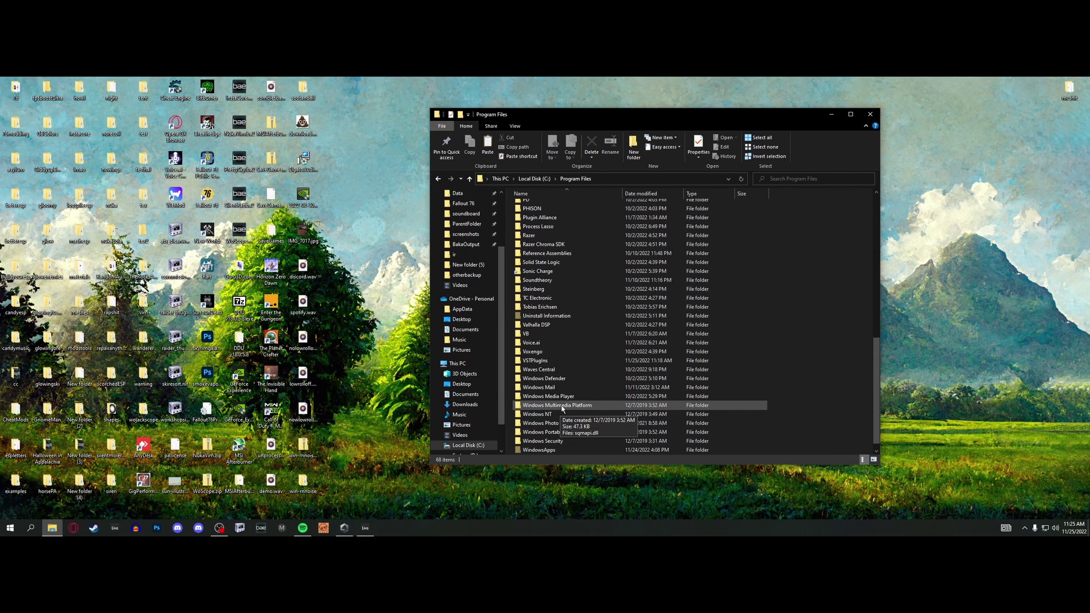
{"action": "double_click", "coordinate": [536, 361]}
{"action": "right_click", "coordinate": [710, 344]}
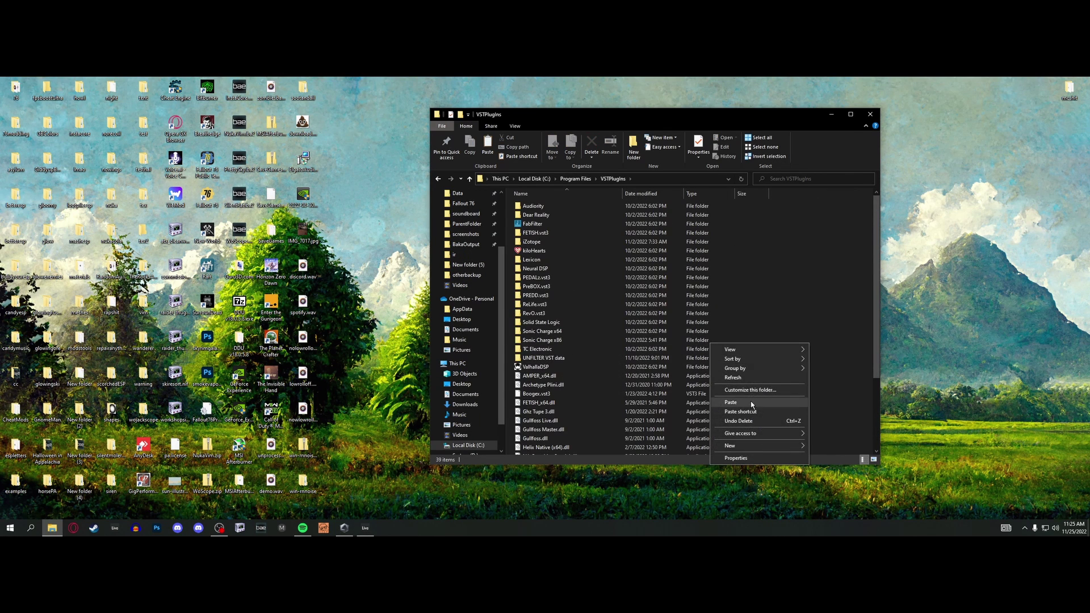
{"action": "left_click", "coordinate": [730, 402]}
{"action": "left_click", "coordinate": [527, 232]}
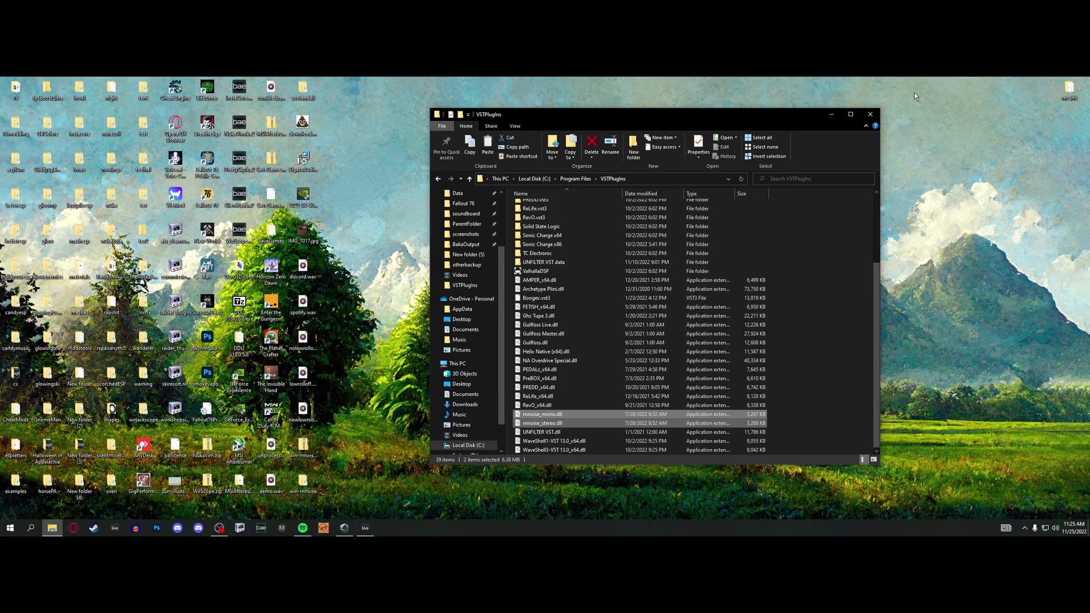
{"action": "left_click", "coordinate": [831, 114]}
{"action": "left_click", "coordinate": [364, 528]}
Rescan plug-ins from Live's Plug-Ins preferences.
{"action": "left_click_drag", "start_coordinate": [568, 198], "coordinate": [449, 182]}
{"action": "left_click", "coordinate": [432, 192]}
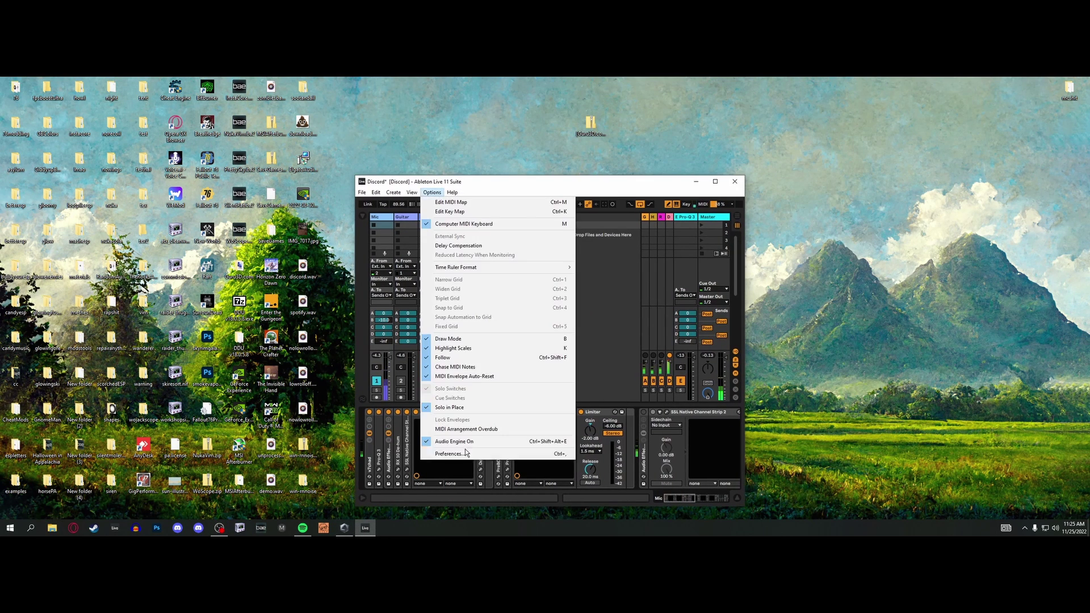
{"action": "left_click", "coordinate": [448, 454]}
{"action": "left_click", "coordinate": [575, 244]}
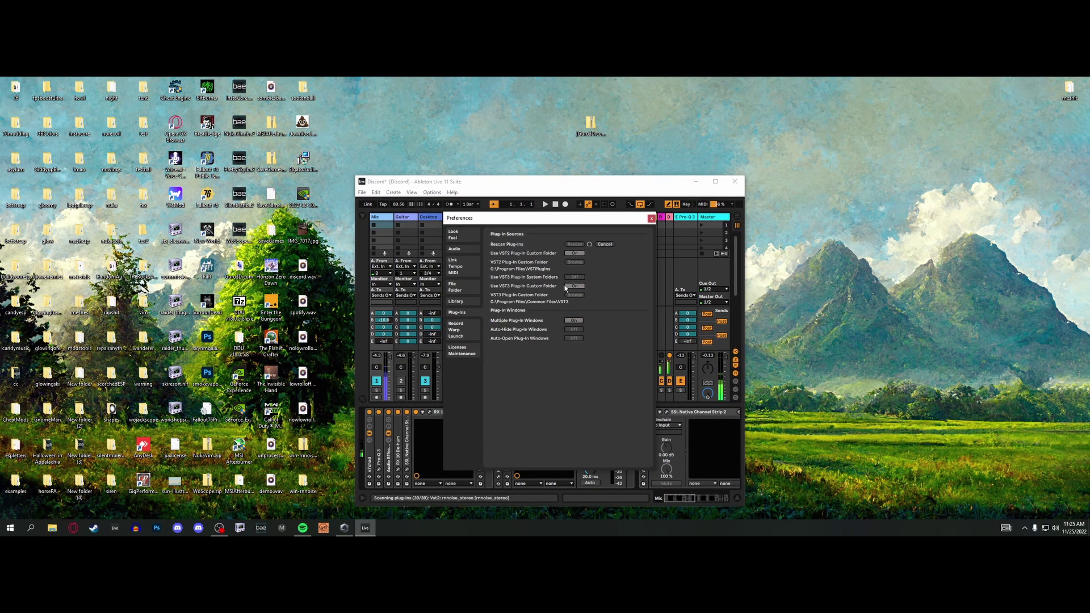
{"action": "left_click", "coordinate": [651, 218]}
Search 'rn', add rnnoise_mono to the Mic chain, and set its VAD Threshold to 0.05.
{"action": "key", "text": "ctrl+f"}
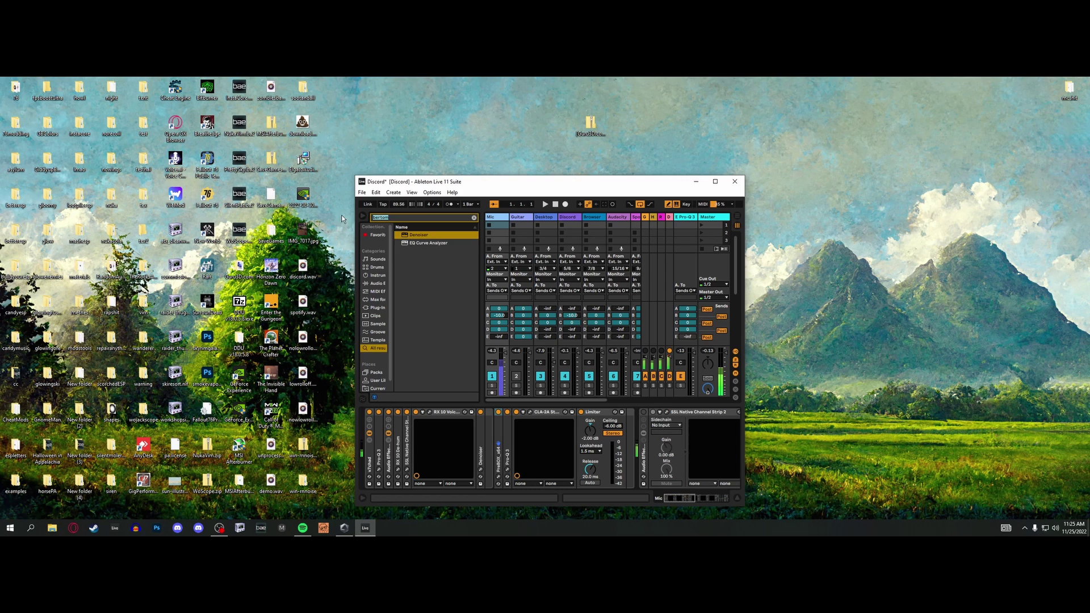
{"action": "type", "text": "rn"}
{"action": "left_click_drag", "start_coordinate": [424, 348], "coordinate": [492, 437]}
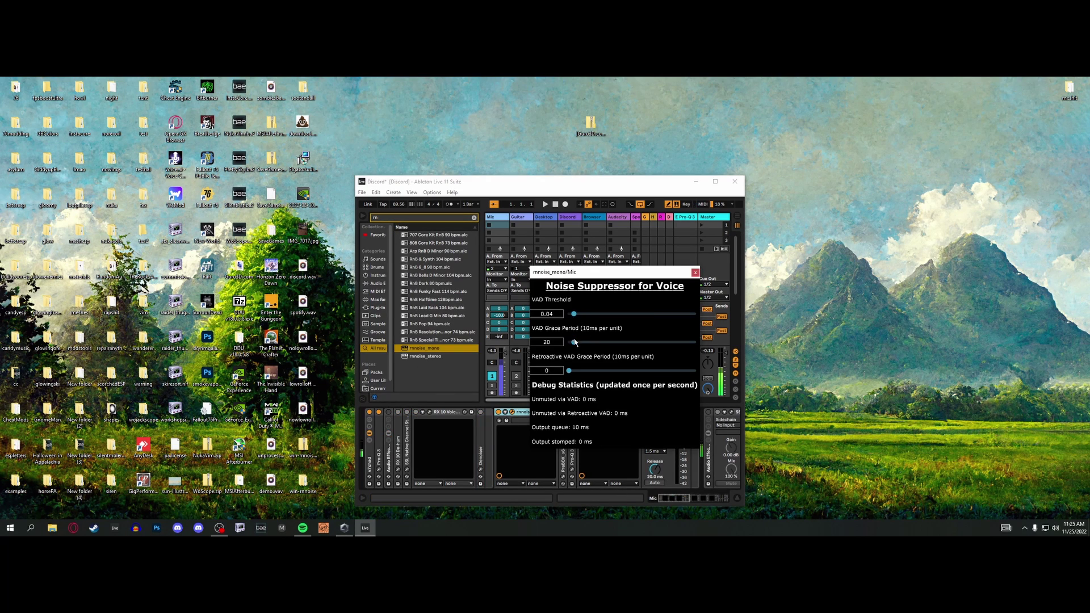
{"action": "left_click_drag", "start_coordinate": [575, 314], "coordinate": [576, 315]}
{"action": "left_click", "coordinate": [511, 411]}
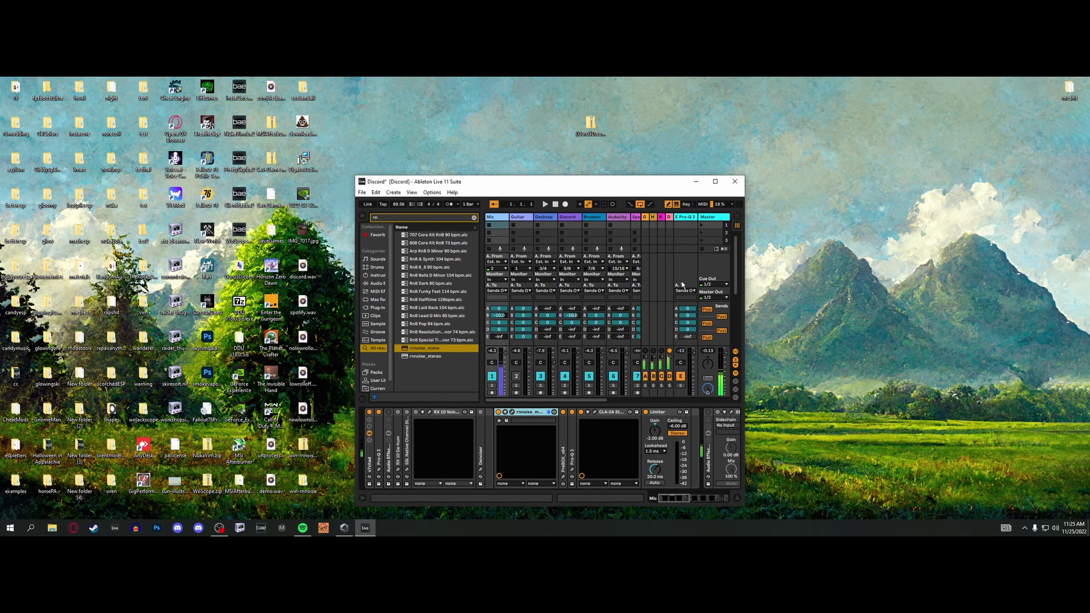
{"action": "left_click", "coordinate": [510, 411]}
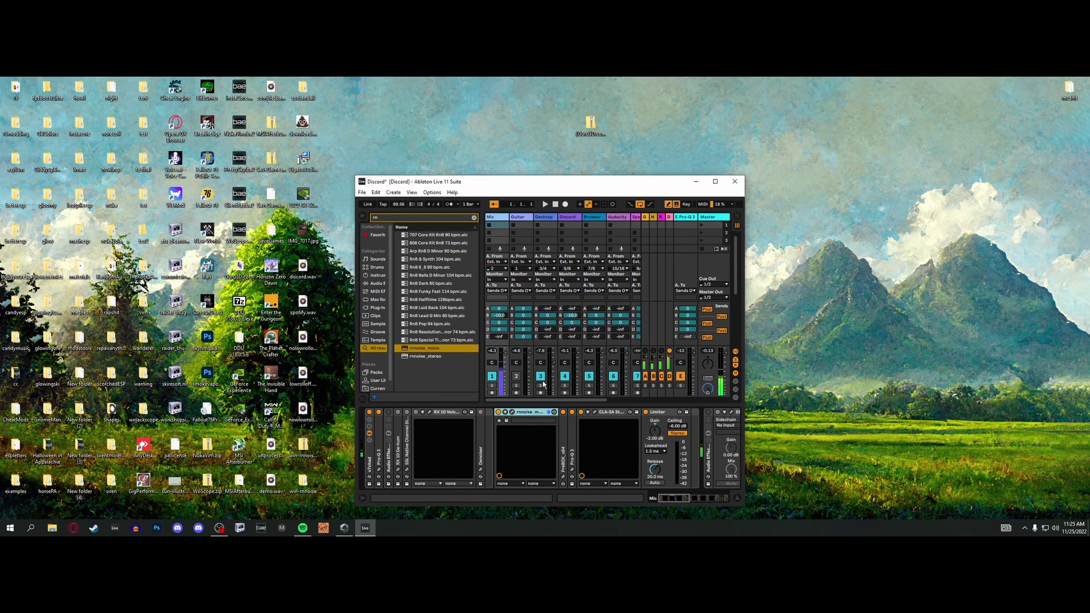